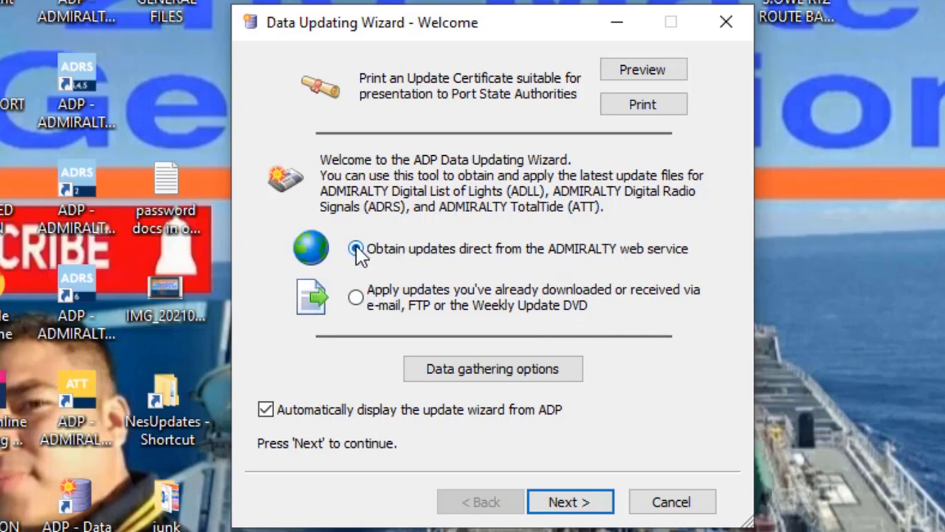
Update all selected ADLL, ATT and ADRS areas automatically from the internet through the ADMIRALTY web service.
{"action": "left_click", "coordinate": [580, 502]}
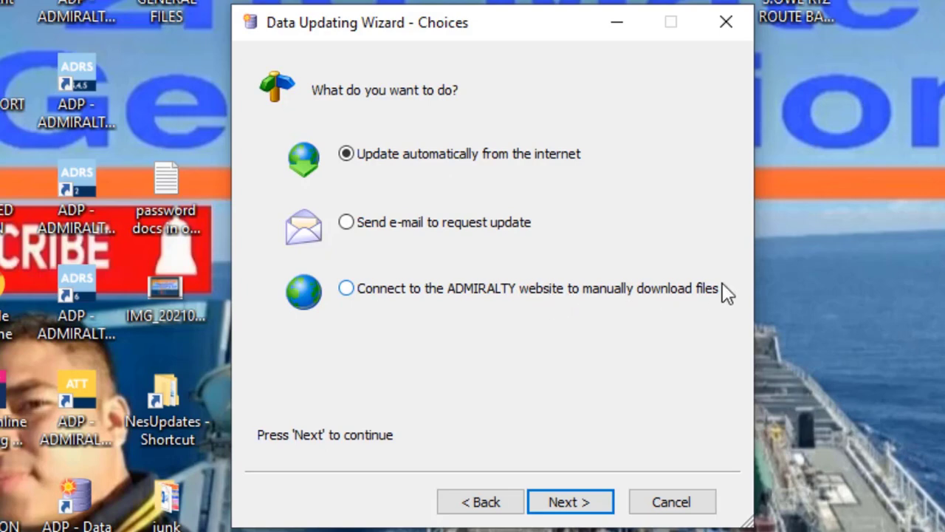
{"action": "left_click", "coordinate": [570, 502]}
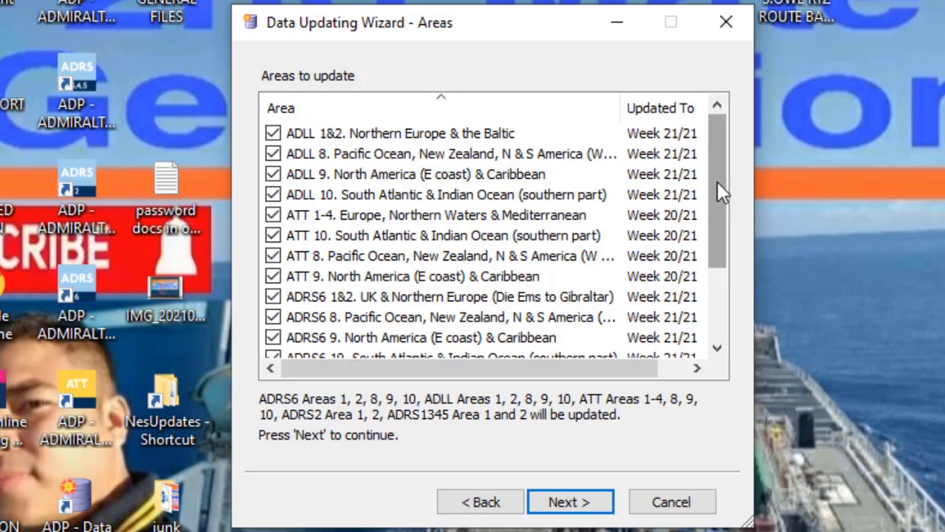
{"action": "left_click_drag", "start_coordinate": [717, 181], "coordinate": [739, 205]}
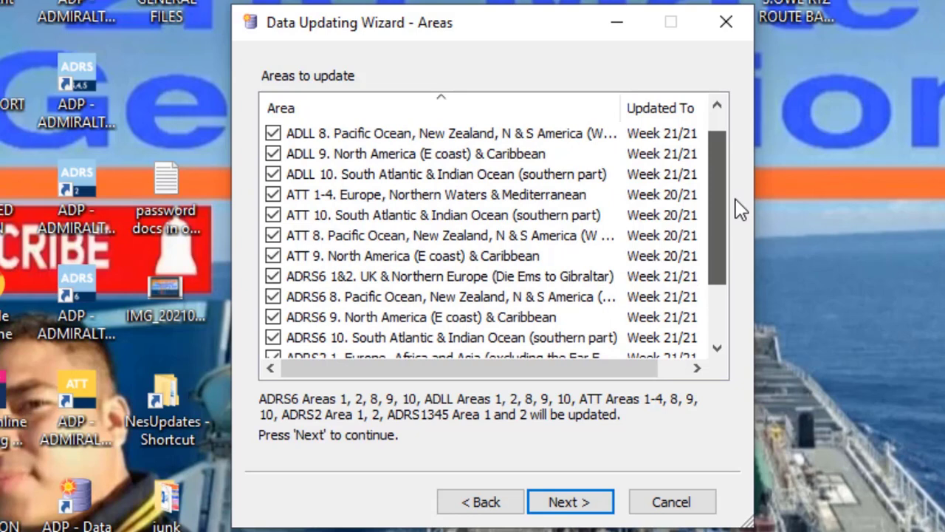
{"action": "left_click", "coordinate": [578, 502]}
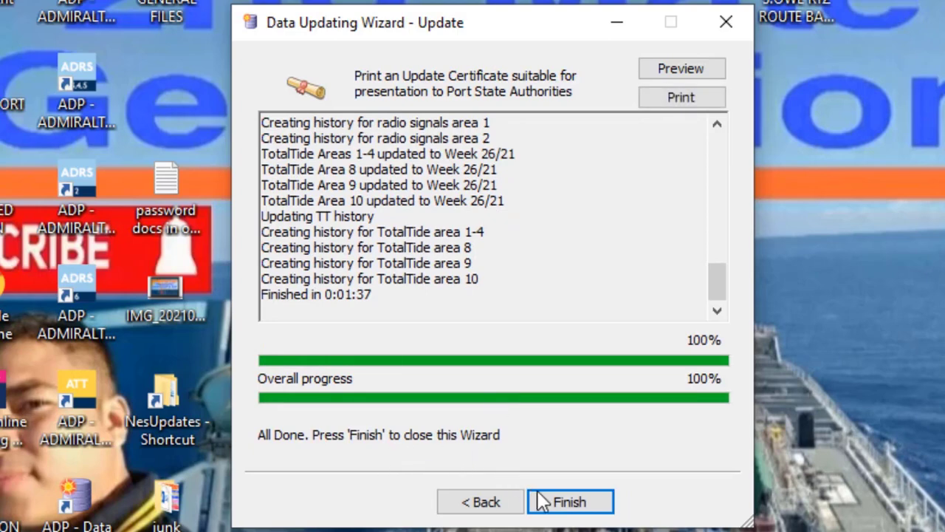
{"action": "left_click", "coordinate": [574, 504]}
{"action": "left_click", "coordinate": [674, 94]}
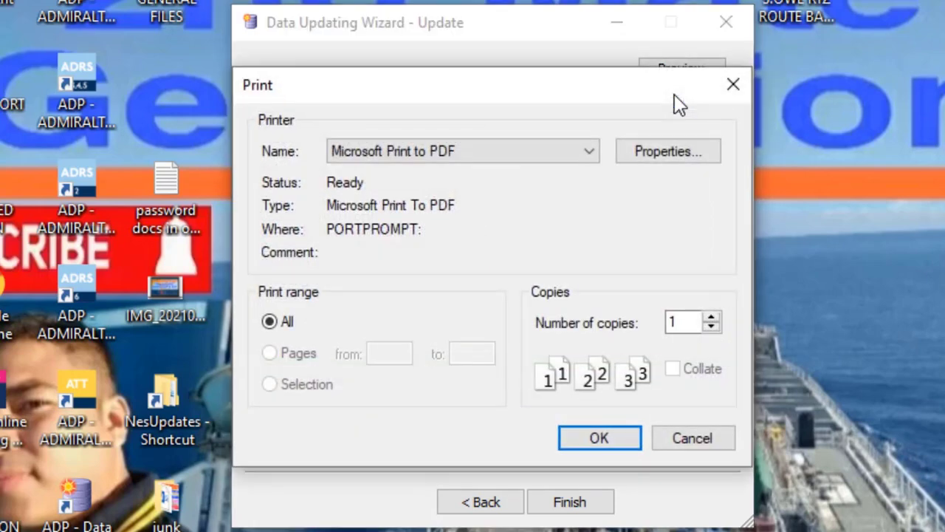
{"action": "left_click", "coordinate": [533, 152]}
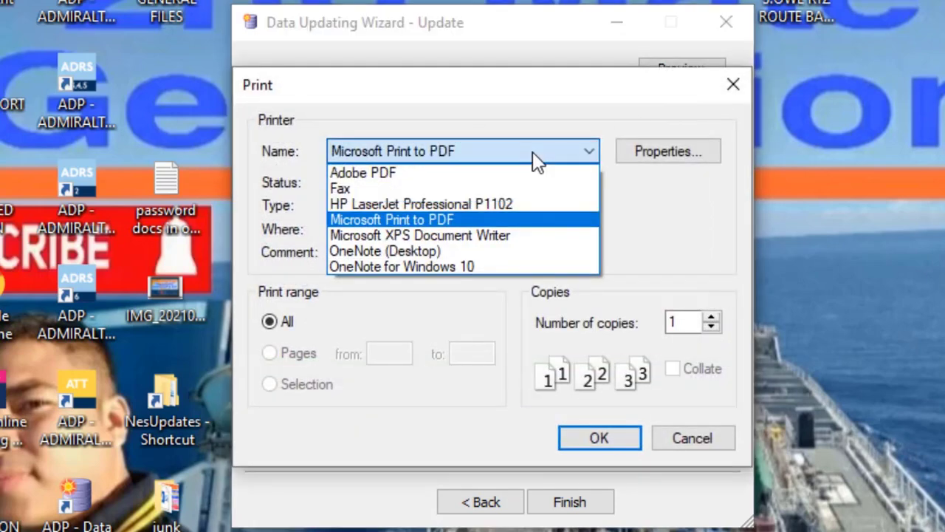
{"action": "left_click", "coordinate": [533, 151]}
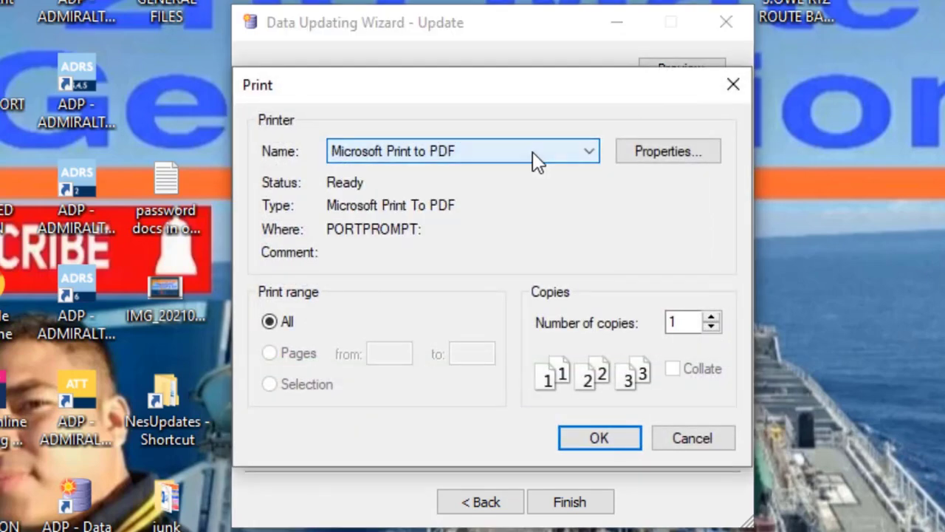
{"action": "left_click", "coordinate": [692, 439]}
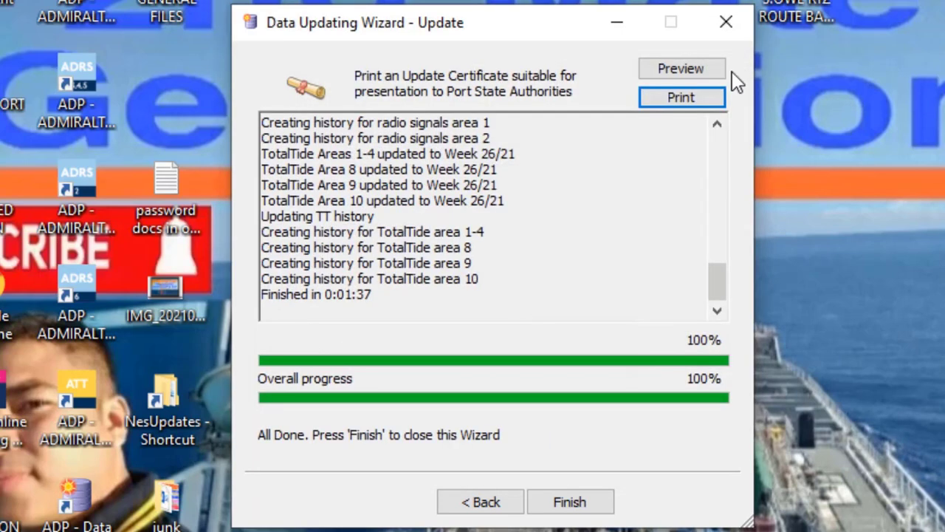
Preview the ADP update certificate and save a copy of it as a PNG image under its suggested name.
{"action": "left_click", "coordinate": [695, 70]}
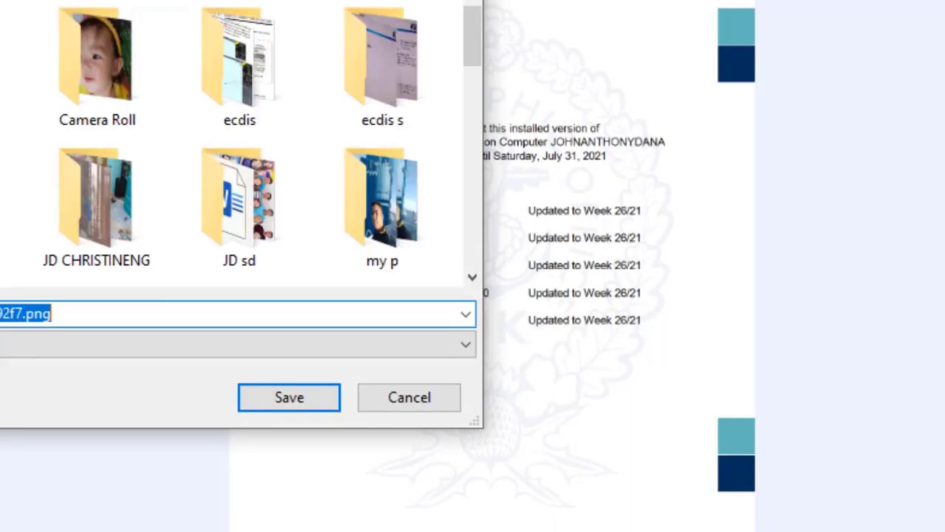
{"action": "left_click", "coordinate": [179, 316]}
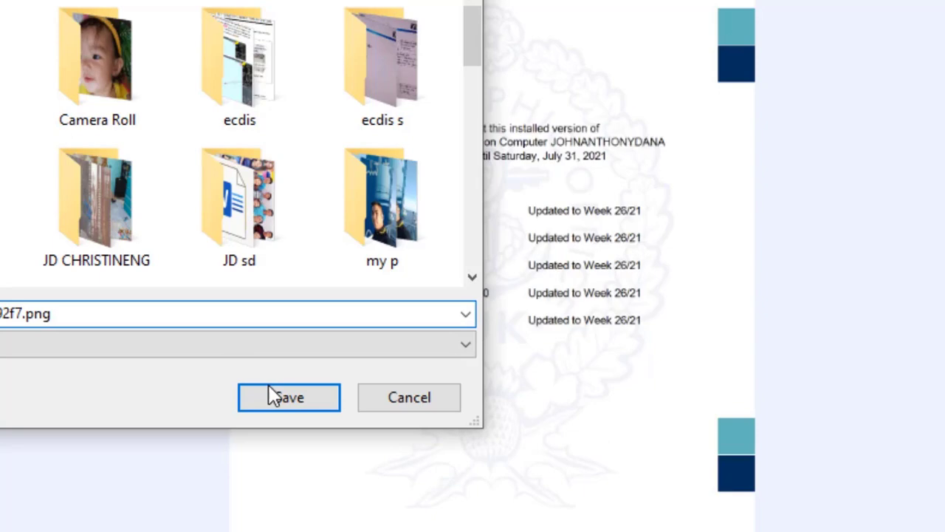
{"action": "left_click", "coordinate": [289, 399]}
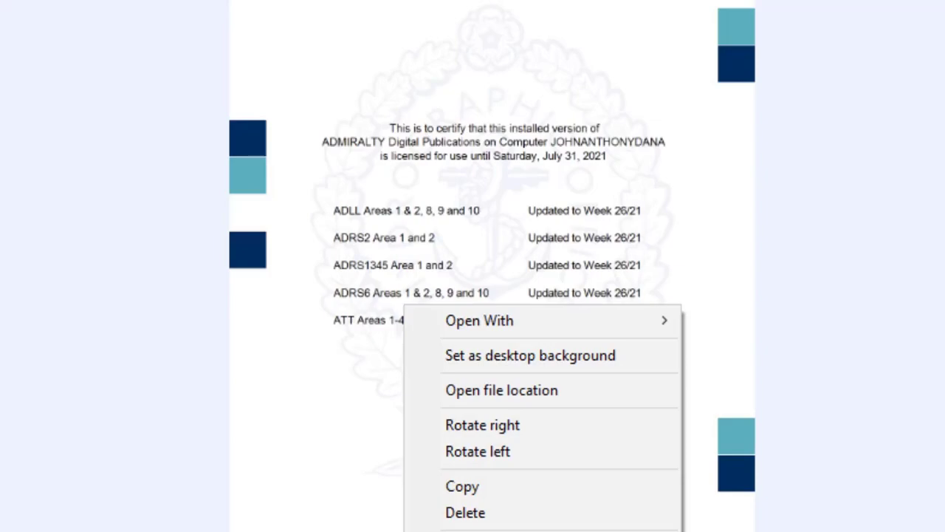
Open the certificate image's file location and copy ADPCertificate_00288c6e92f7.png from the Temp folder.
{"action": "left_click", "coordinate": [543, 397]}
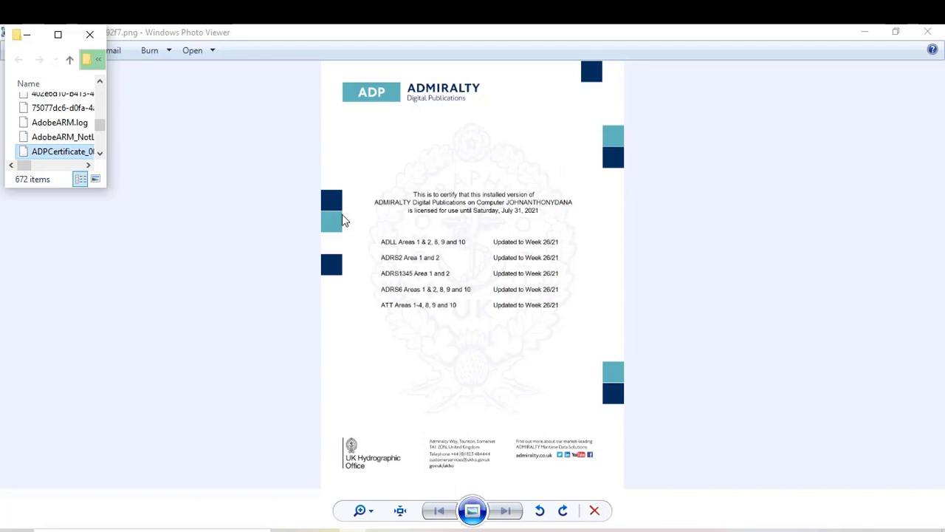
{"action": "left_click", "coordinate": [59, 35]}
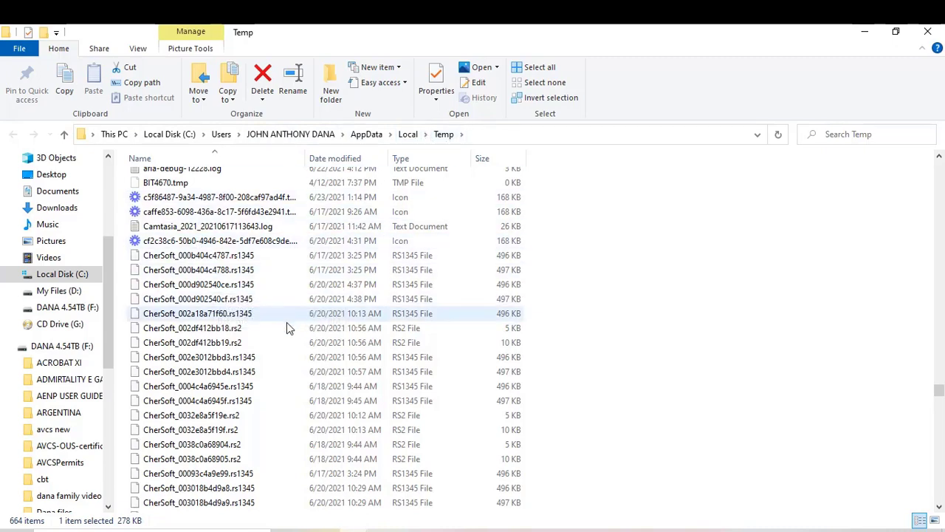
{"action": "scroll", "coordinate": [210, 370], "scroll_direction": "up", "scroll_amount": 6}
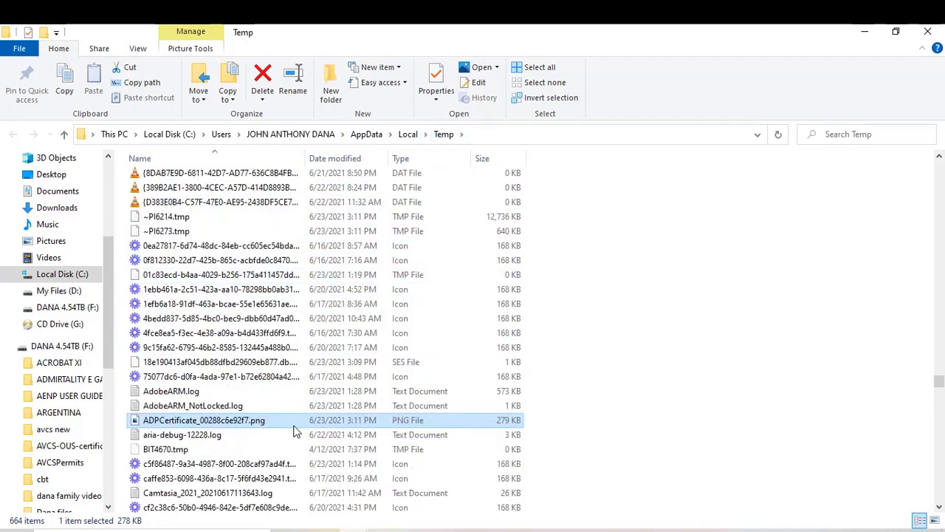
{"action": "right_click", "coordinate": [249, 424]}
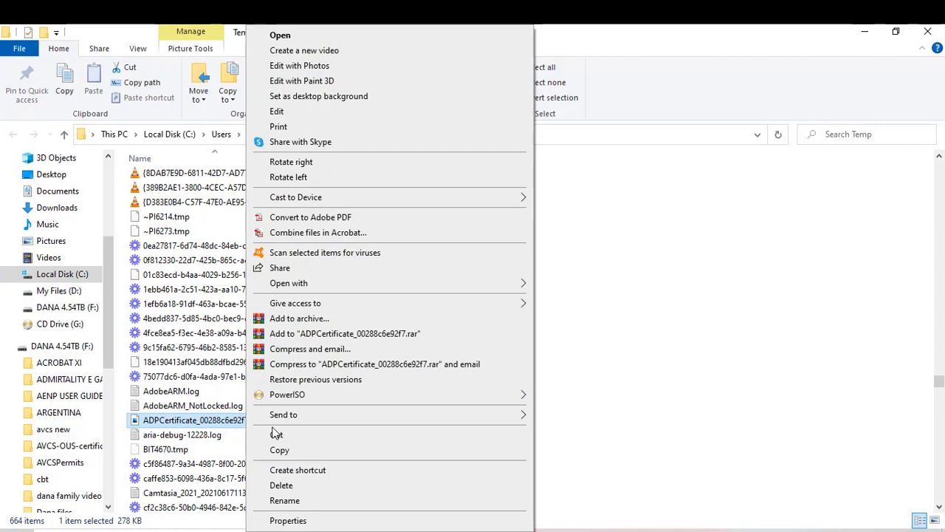
{"action": "left_click", "coordinate": [282, 451]}
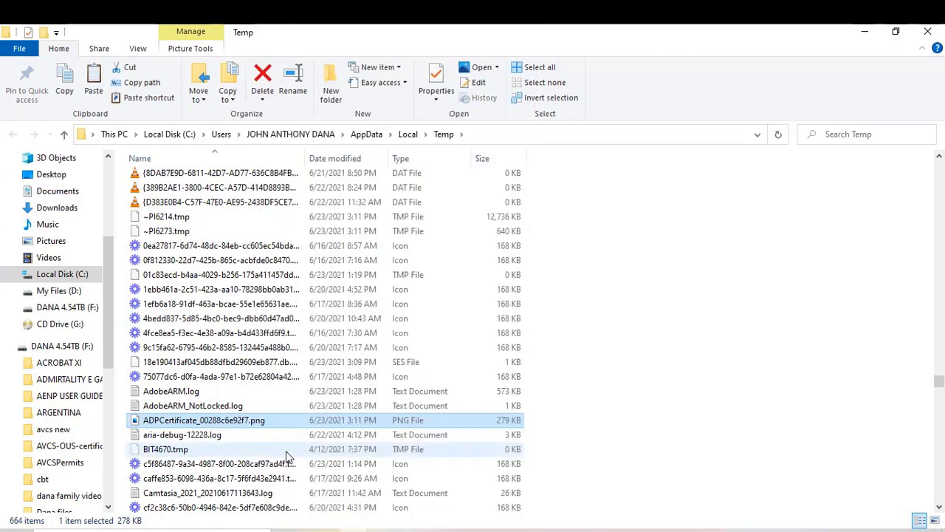
Paste the certificate image onto the desktop, replacing the existing file, and finish the Data Updating Wizard.
{"action": "left_click", "coordinate": [863, 30]}
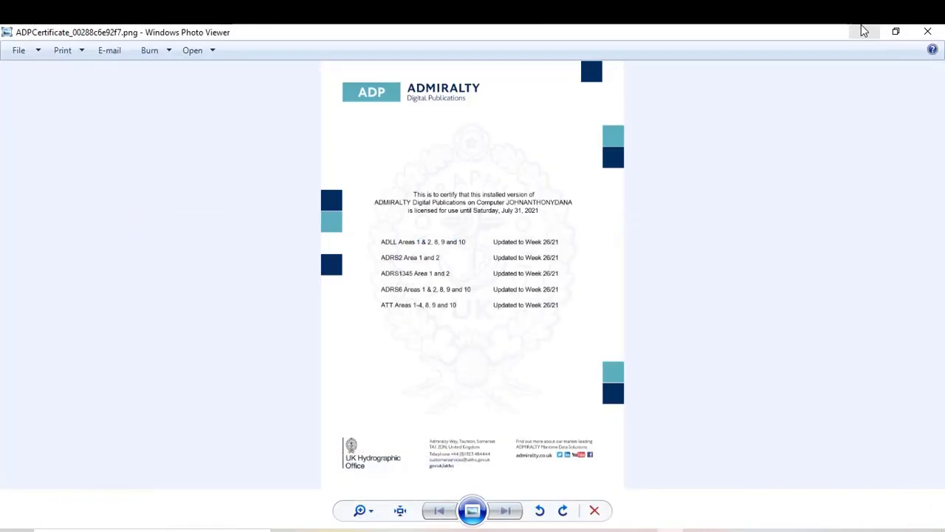
{"action": "left_click", "coordinate": [928, 32]}
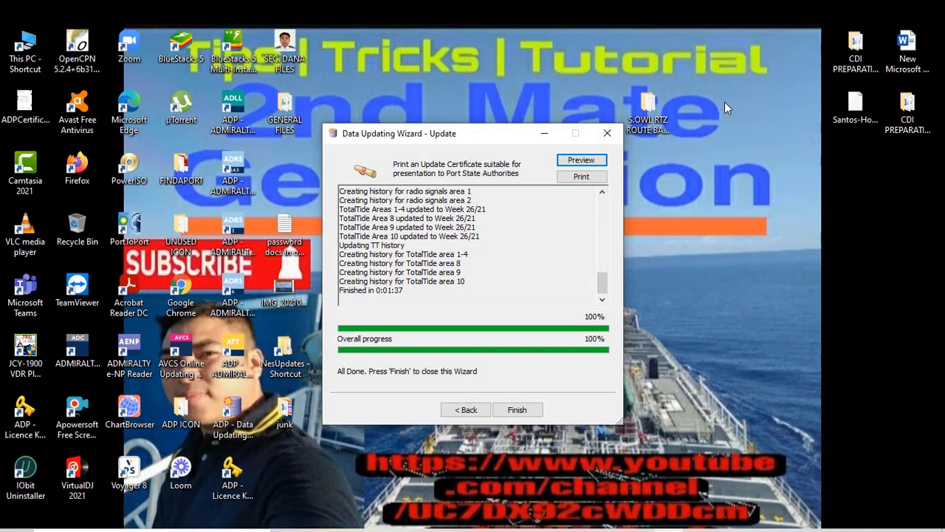
{"action": "right_click", "coordinate": [725, 101]}
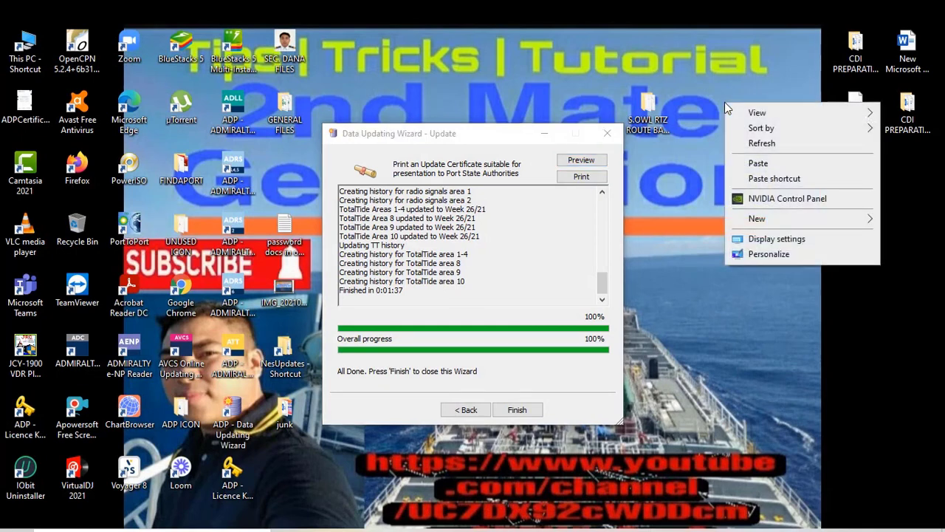
{"action": "left_click", "coordinate": [757, 163]}
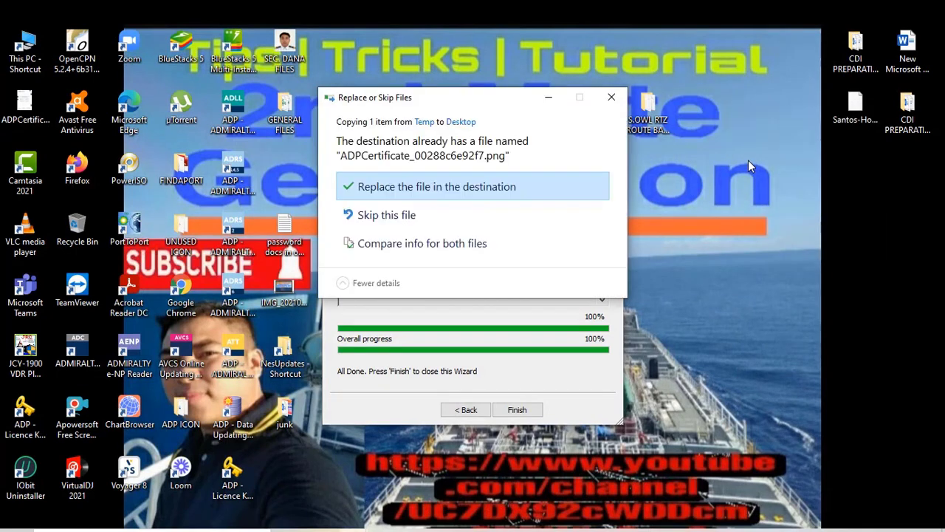
{"action": "left_click", "coordinate": [465, 192]}
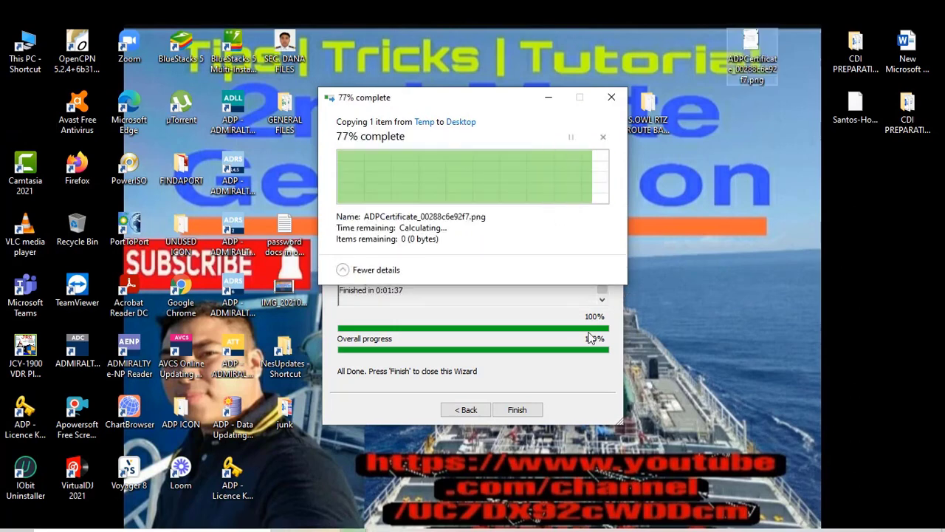
{"action": "left_click", "coordinate": [518, 411]}
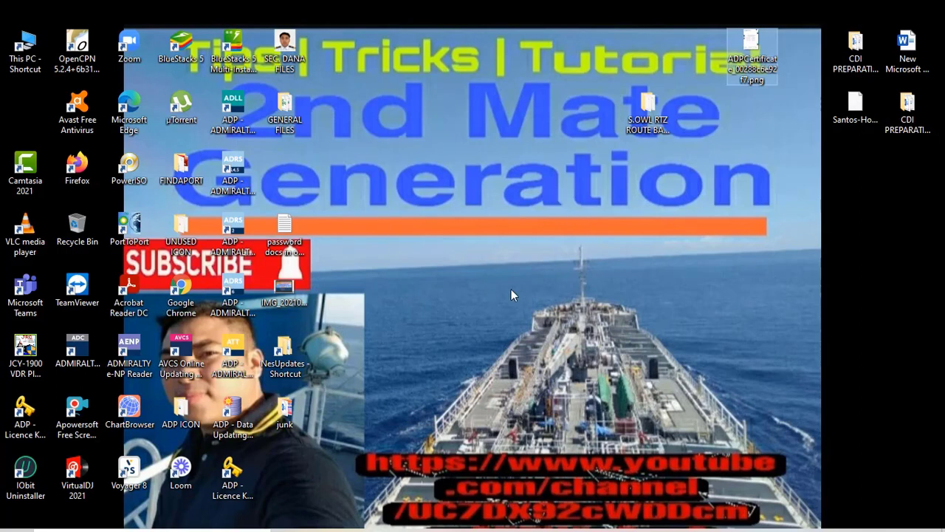
Launch ADMIRALTY TotalTide and search for the port "santos".
{"action": "left_click", "coordinate": [243, 355]}
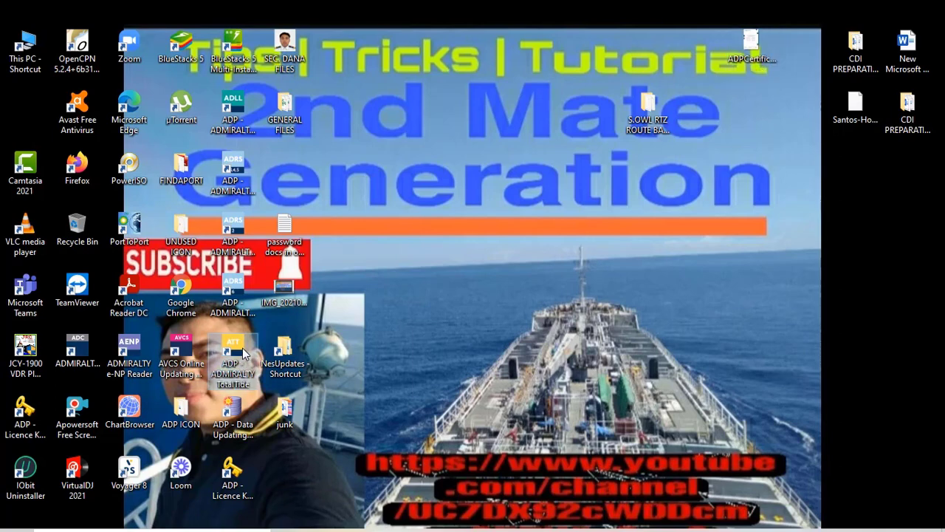
{"action": "double_click", "coordinate": [243, 355]}
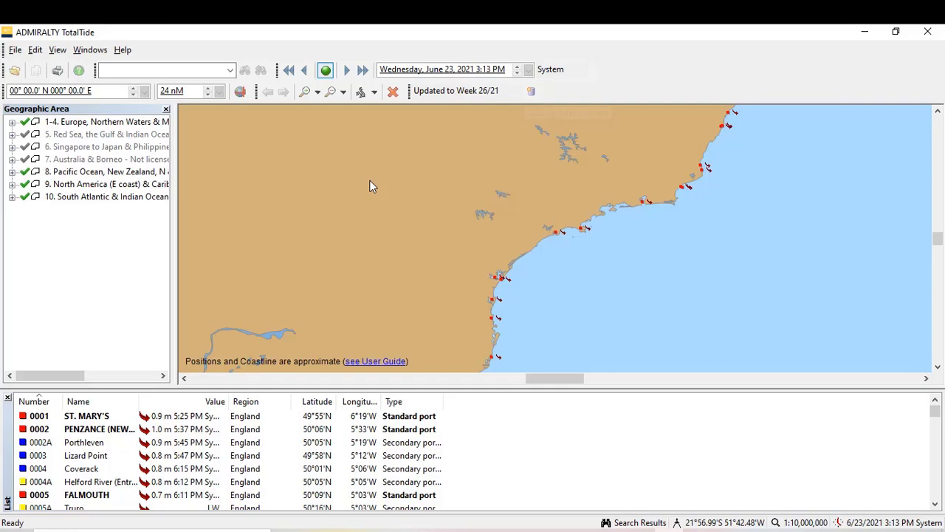
{"action": "left_click", "coordinate": [164, 69]}
{"action": "type", "text": "sa"}
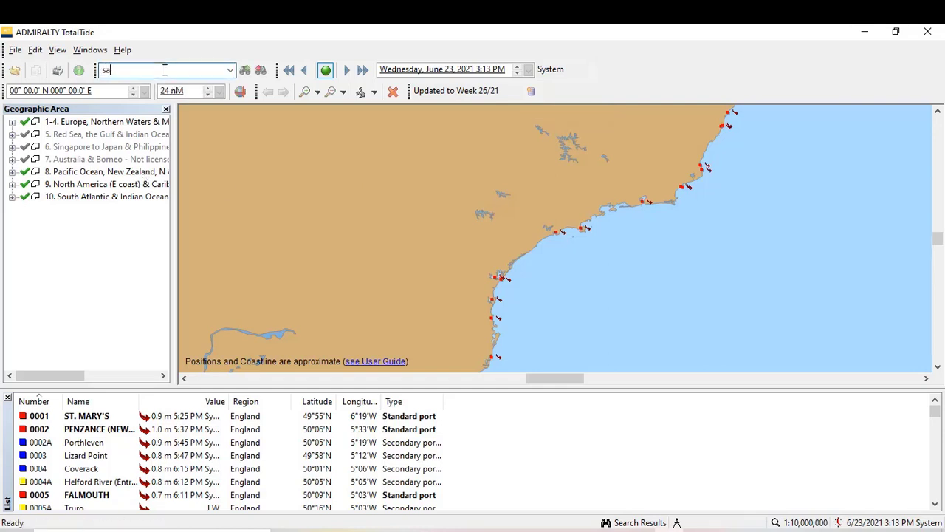
{"action": "type", "text": "ntos"}
{"action": "key", "text": "Return"}
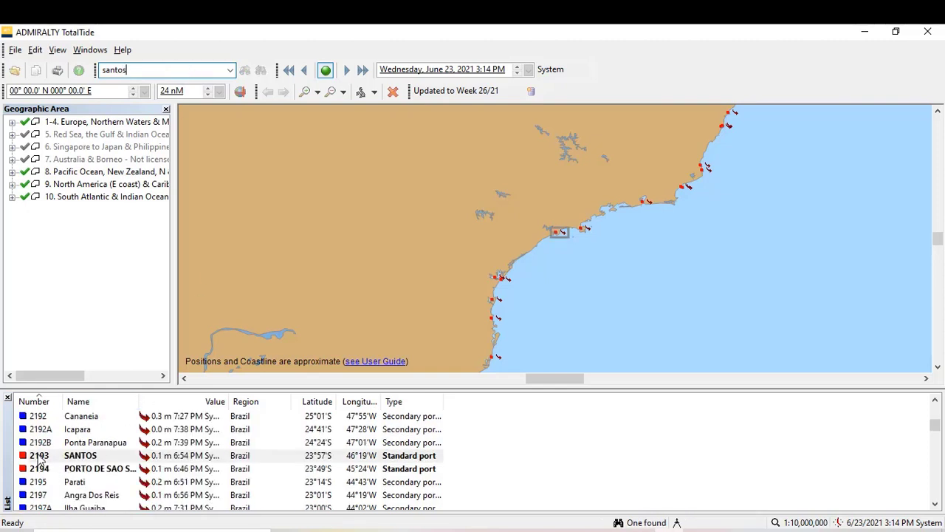
Open the tidal prediction window for the standard port SANTOS, Brazil, from the port list.
{"action": "left_click", "coordinate": [79, 457]}
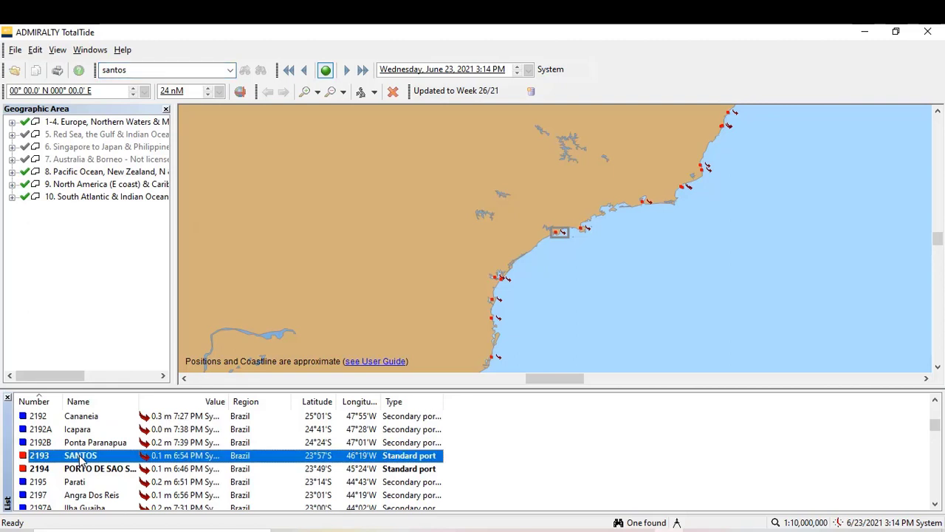
{"action": "left_click", "coordinate": [82, 443]}
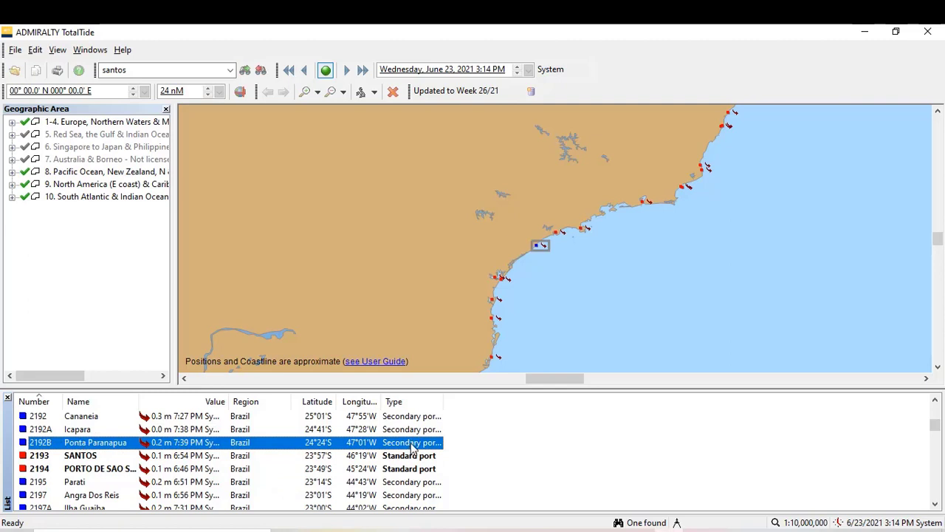
{"action": "left_click", "coordinate": [388, 459]}
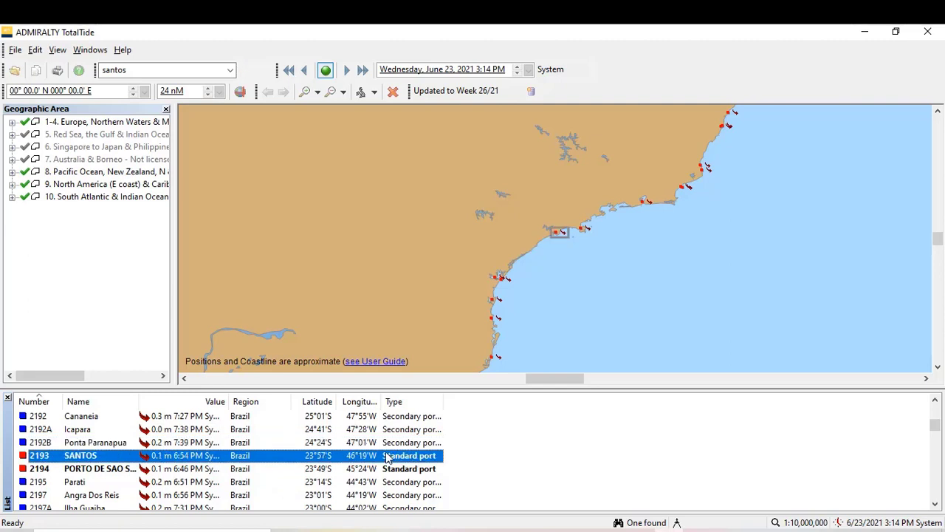
{"action": "double_click", "coordinate": [386, 459]}
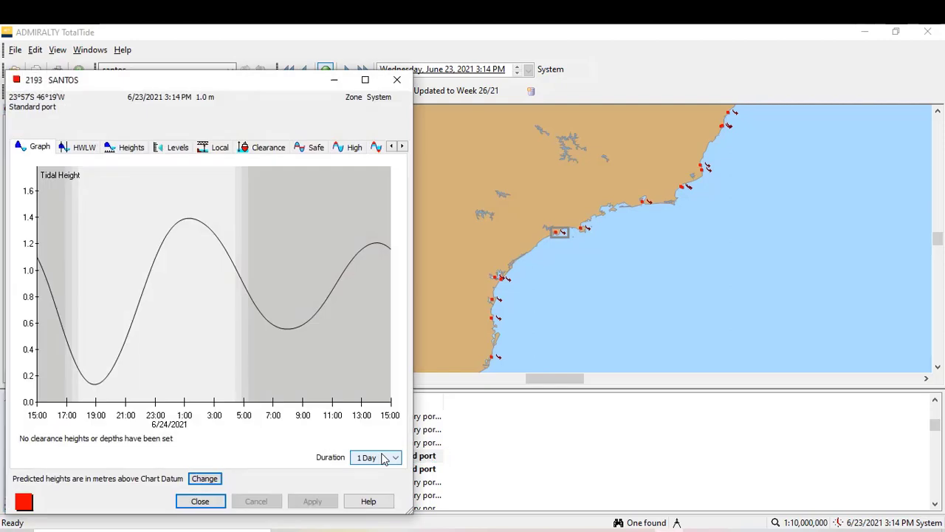
Review the Santos high and low water times, hourly heights, tidal levels and tidal graph, and close the prediction window.
{"action": "left_click", "coordinate": [94, 148]}
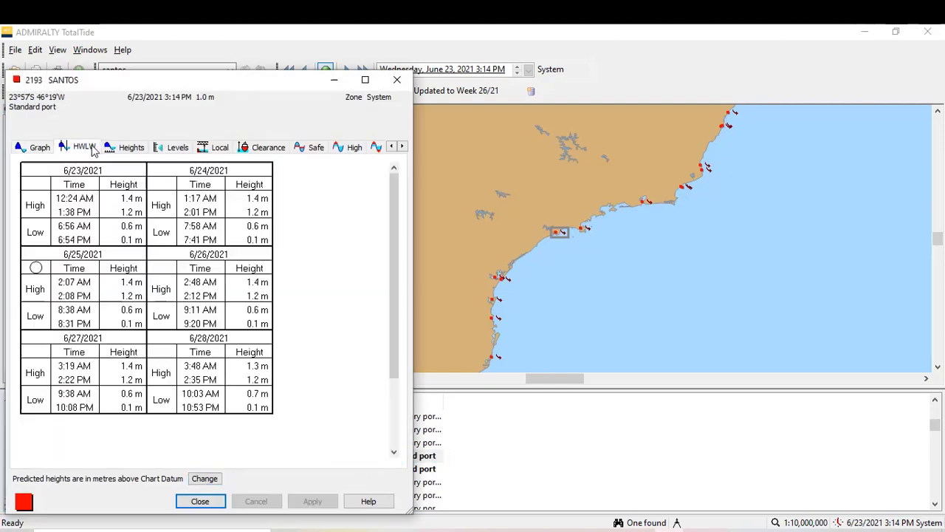
{"action": "left_click", "coordinate": [131, 149]}
{"action": "left_click", "coordinate": [186, 149]}
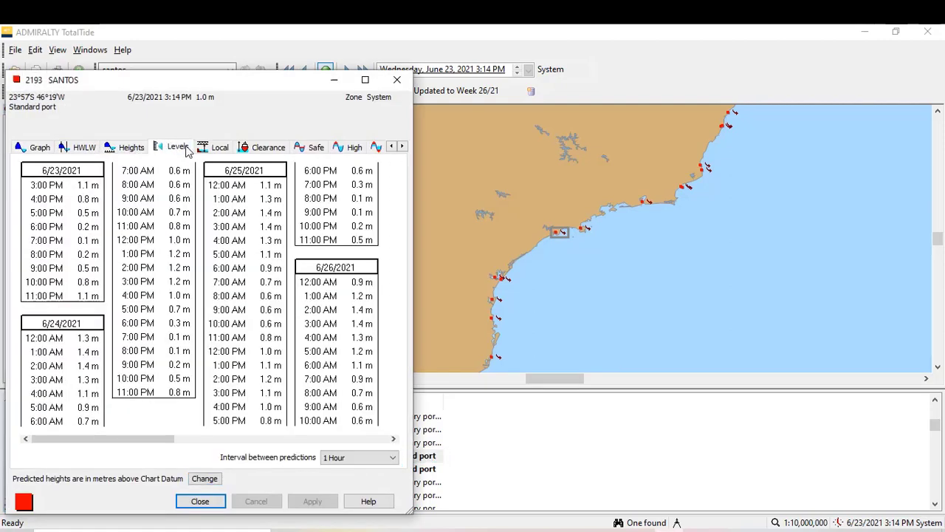
{"action": "left_click", "coordinate": [41, 148]}
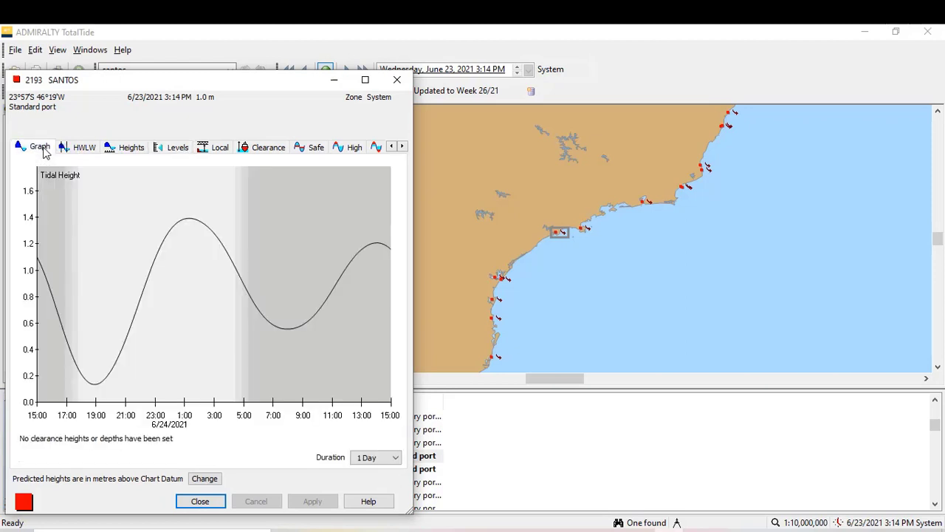
{"action": "left_click", "coordinate": [202, 504]}
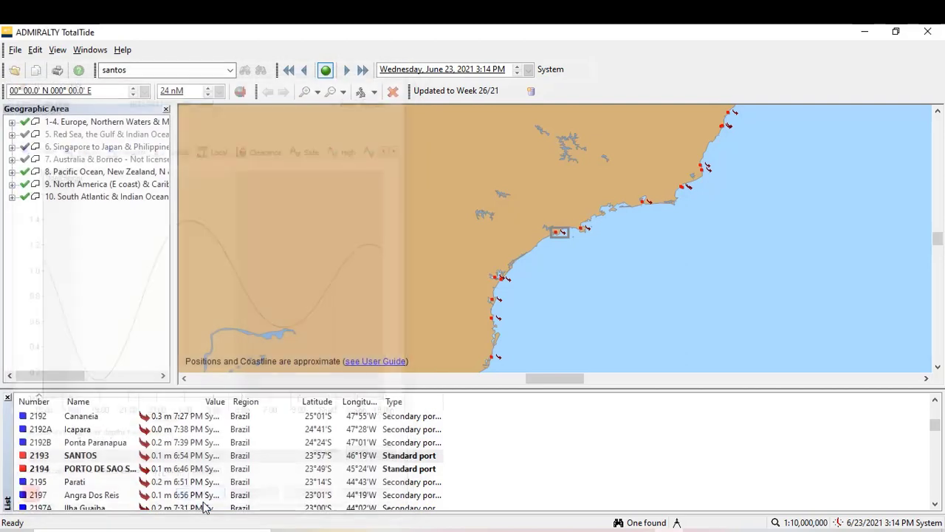
Close ADMIRALTY TotalTide, confirming the exit, and launch ADMIRALTY Digital Radio Signals 6 from the desktop.
{"action": "left_click", "coordinate": [926, 32]}
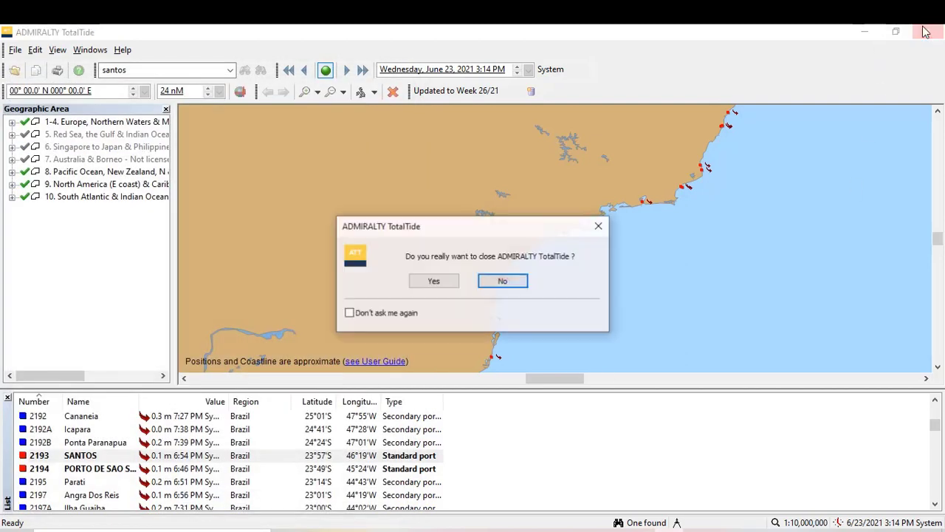
{"action": "left_click", "coordinate": [433, 282]}
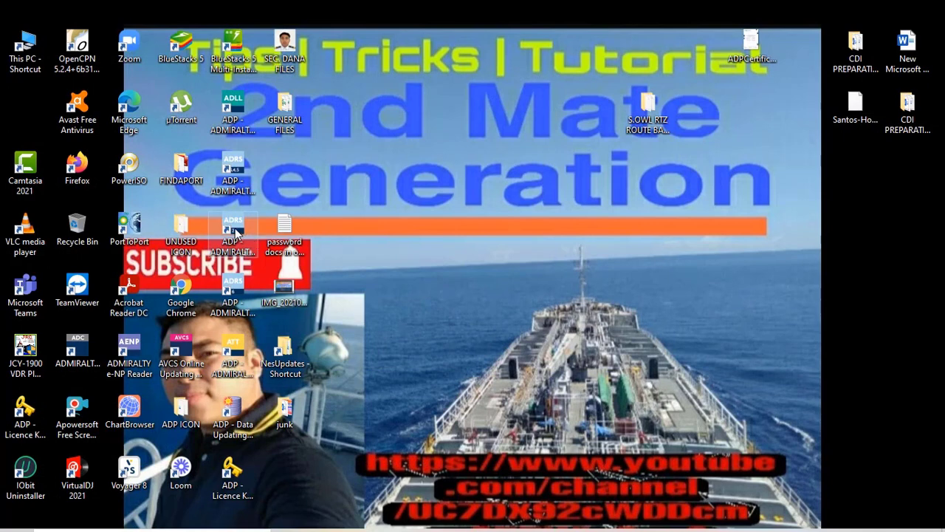
{"action": "left_click", "coordinate": [234, 172]}
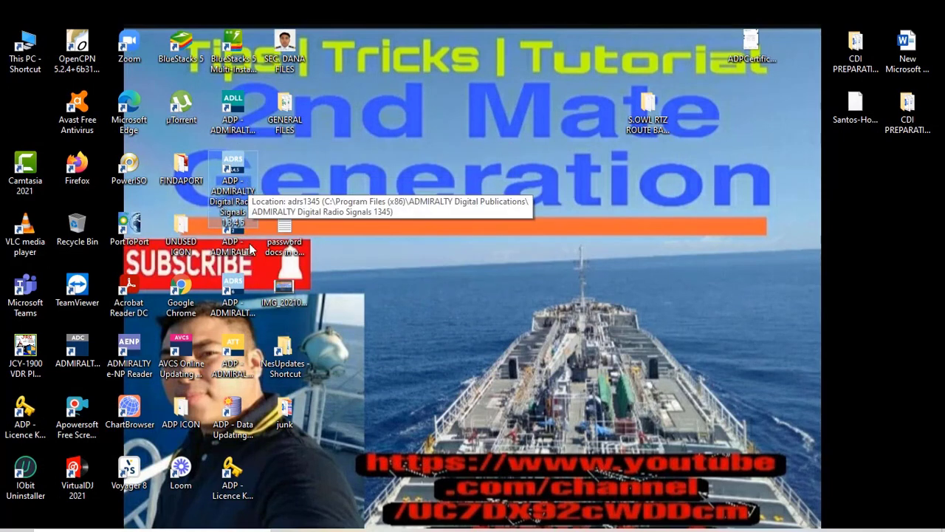
{"action": "left_click", "coordinate": [243, 291]}
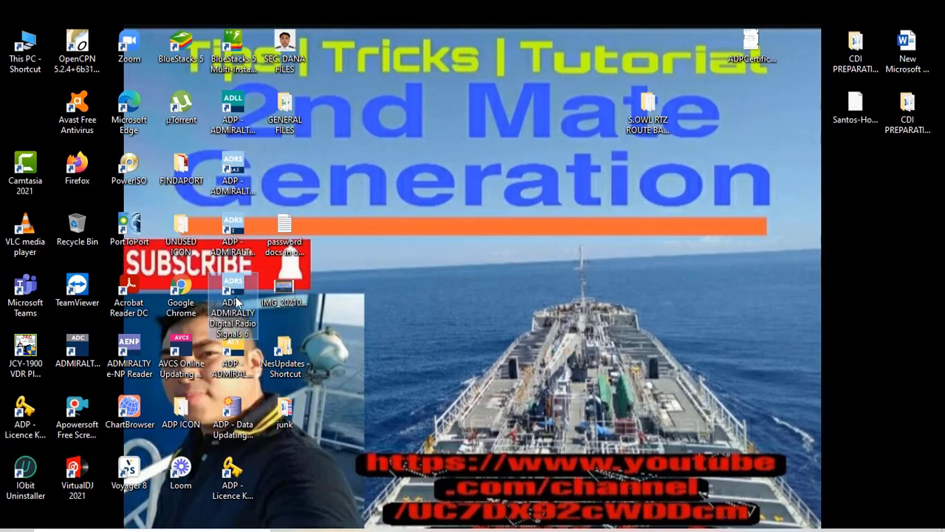
{"action": "double_click", "coordinate": [236, 302]}
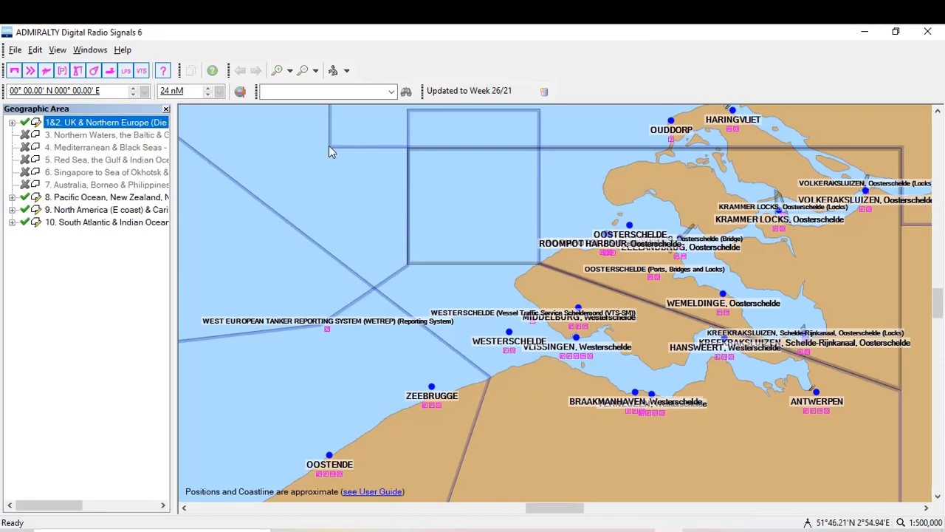
Search for the port "santos" and open the details of the Area 10 / BRAZIL / SANTOS entry.
{"action": "left_click", "coordinate": [302, 90]}
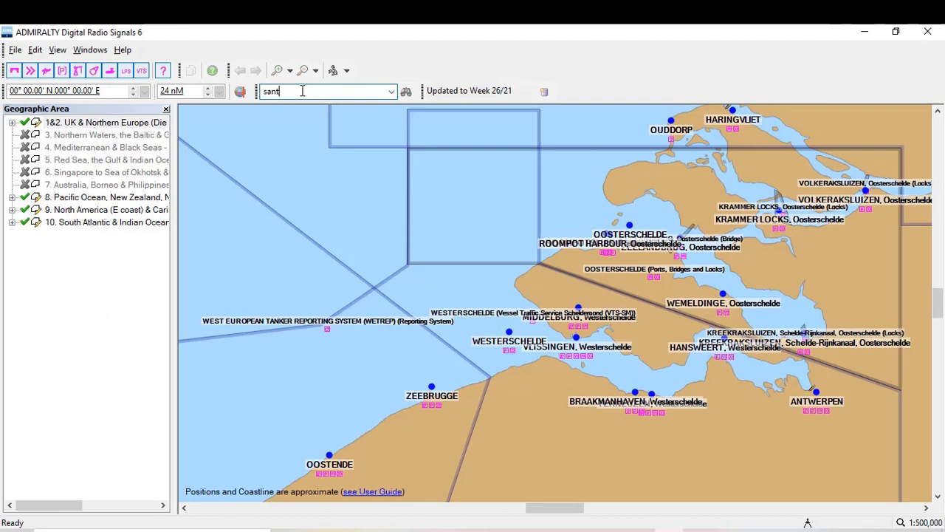
{"action": "key", "text": "Return"}
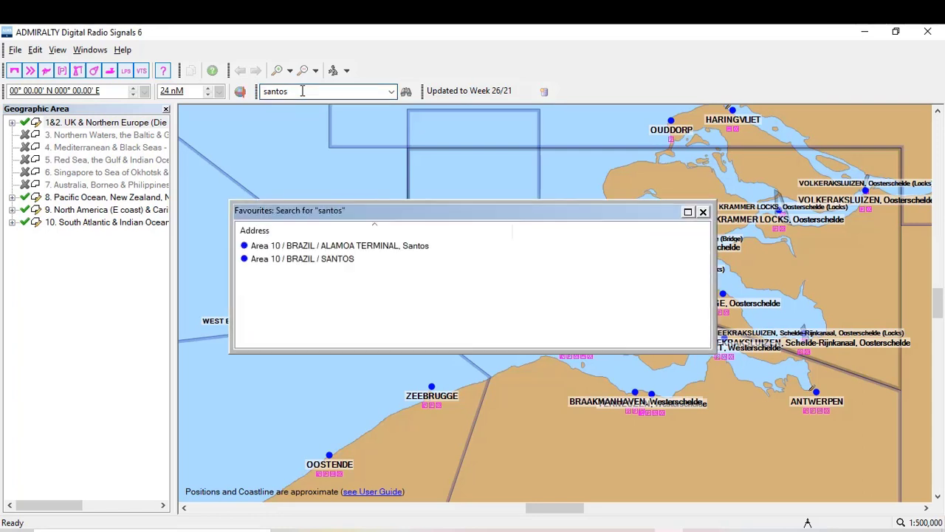
{"action": "left_click", "coordinate": [310, 260]}
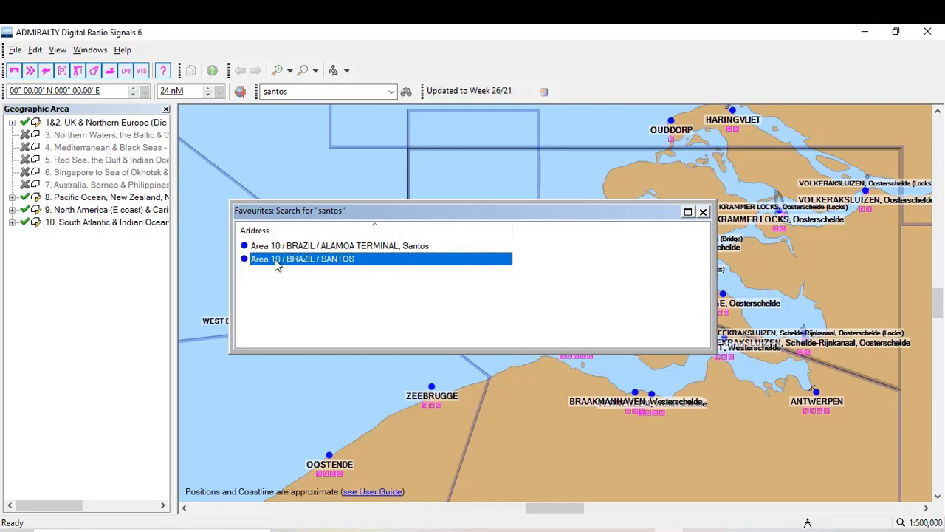
{"action": "double_click", "coordinate": [322, 260]}
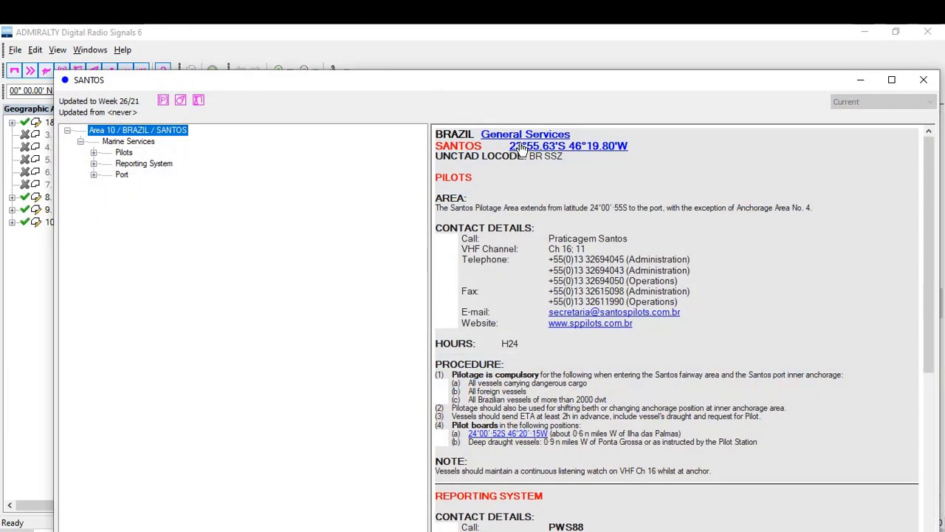
Review the Santos pilots, reporting system and port information, and close the details window and the search results.
{"action": "scroll", "coordinate": [552, 351], "scroll_direction": "down", "scroll_amount": 10}
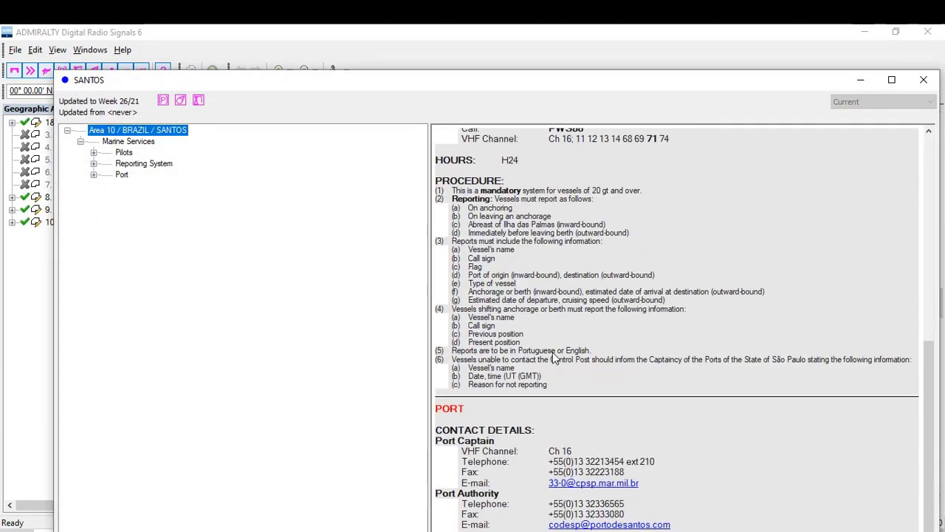
{"action": "scroll", "coordinate": [553, 351], "scroll_direction": "up", "scroll_amount": 10}
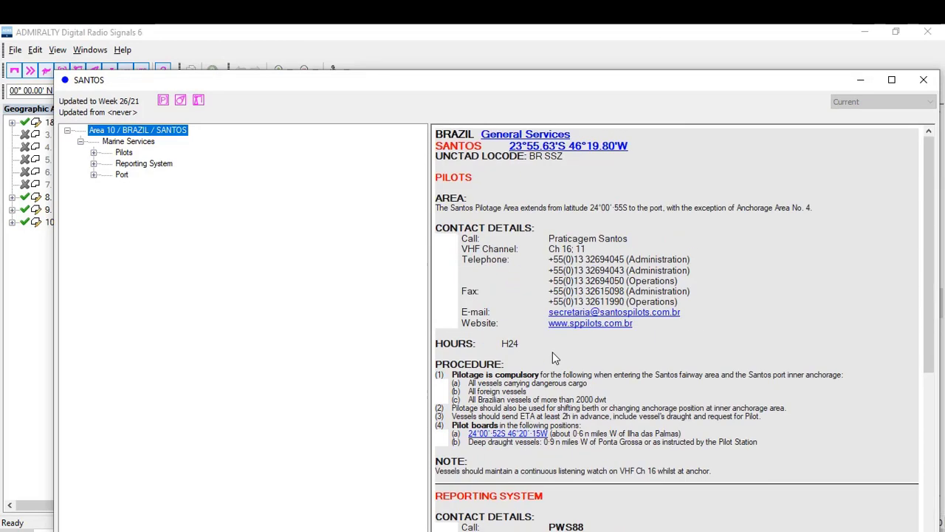
{"action": "left_click", "coordinate": [923, 79]}
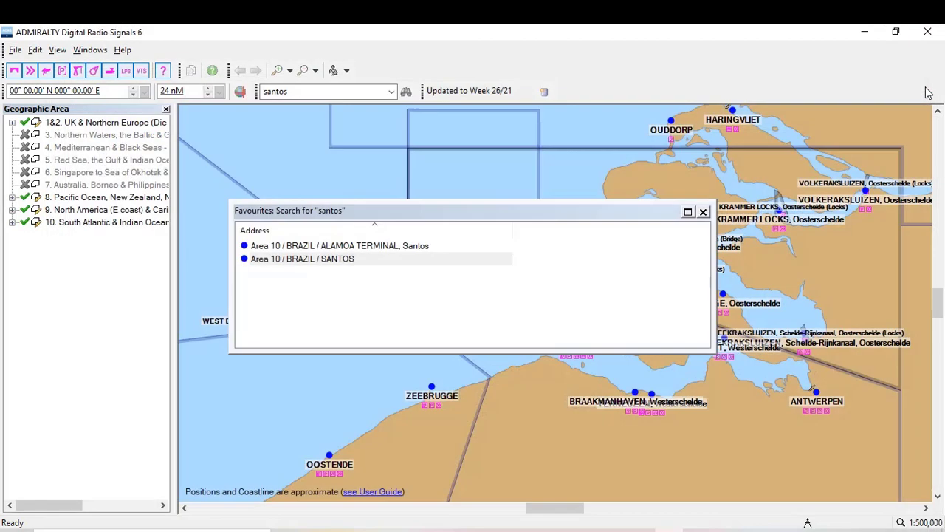
{"action": "left_click", "coordinate": [703, 212]}
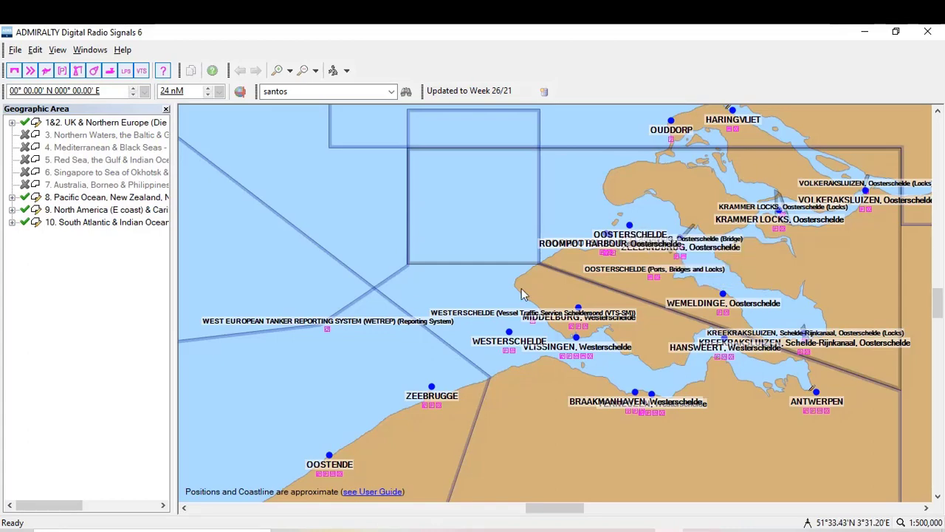
Examine the radio signal stations and reporting areas along the Dover Strait and English Channel coasts on the chart.
{"action": "left_click_drag", "start_coordinate": [352, 368], "coordinate": [753, 112]}
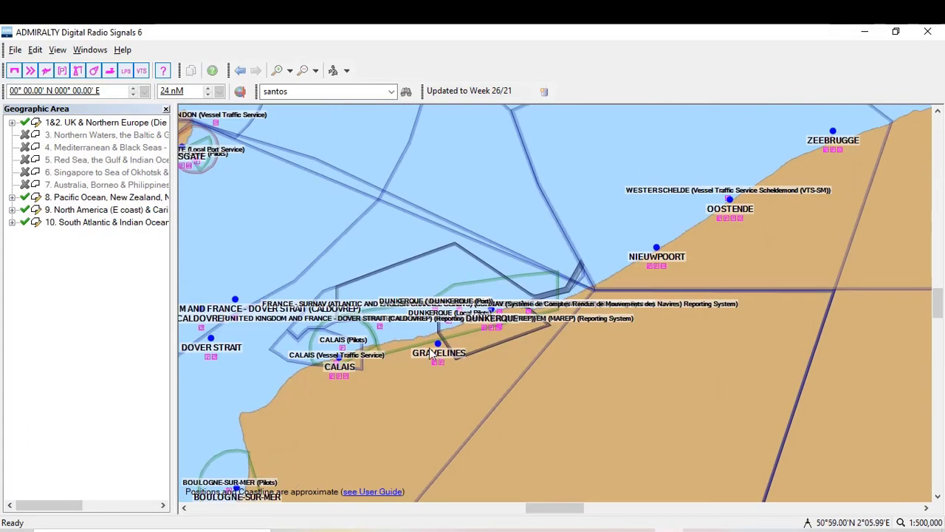
{"action": "mouse_move", "coordinate": [436, 346]}
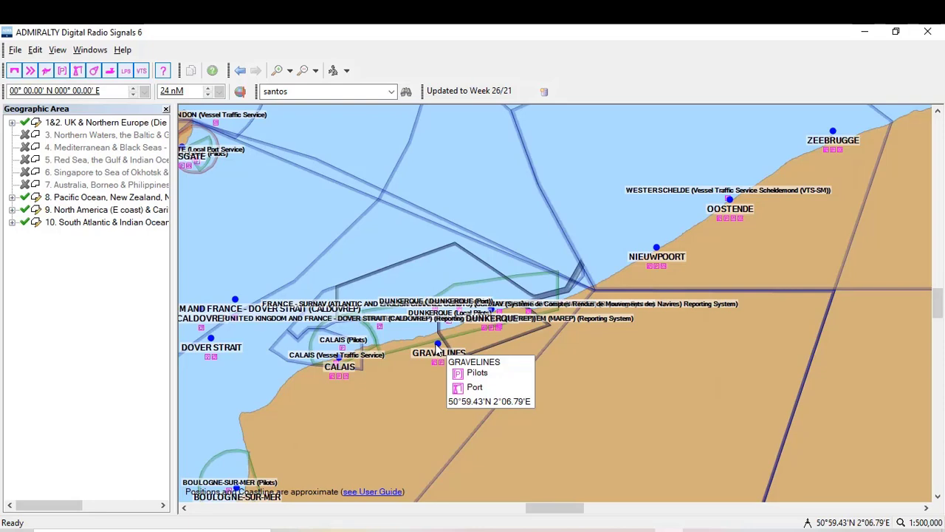
{"action": "left_click_drag", "start_coordinate": [381, 389], "coordinate": [686, 191]}
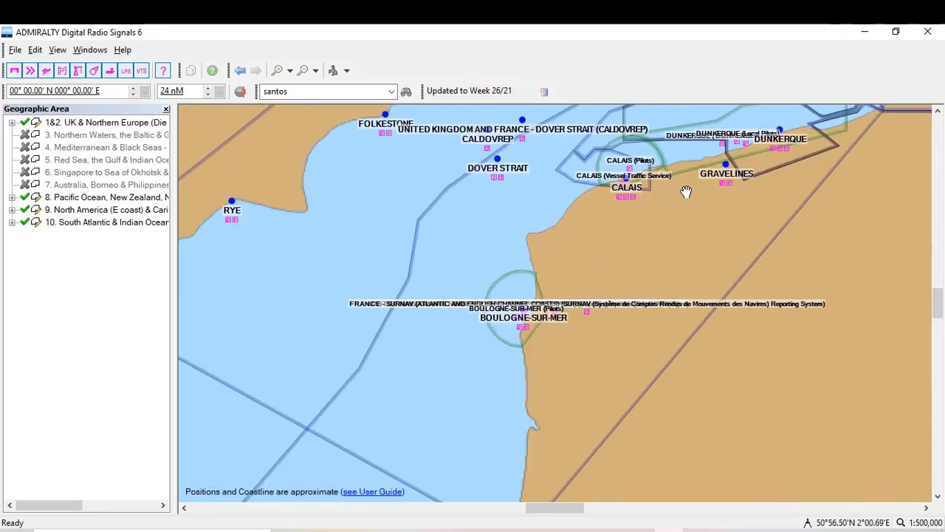
{"action": "scroll", "coordinate": [580, 274], "scroll_direction": "down", "scroll_amount": 2}
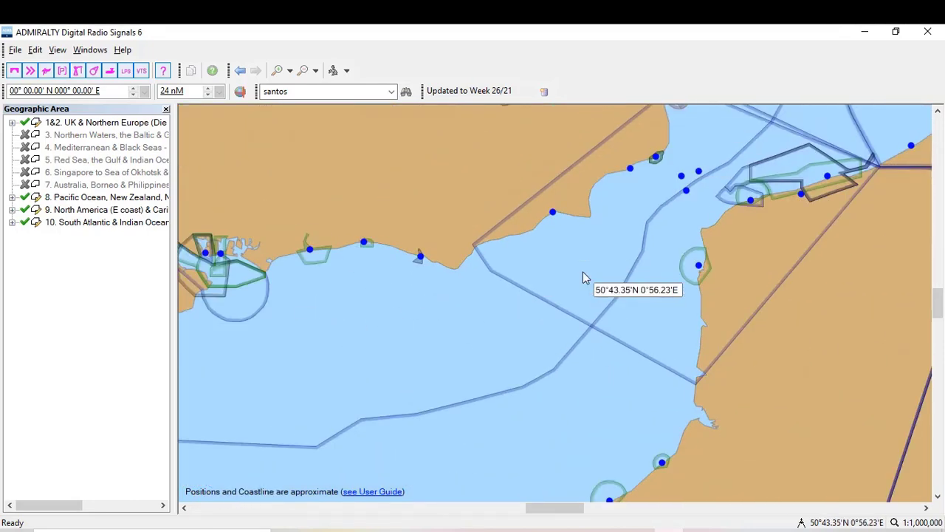
{"action": "scroll", "coordinate": [583, 278], "scroll_direction": "down", "scroll_amount": 1}
{"action": "scroll", "coordinate": [583, 274], "scroll_direction": "down", "scroll_amount": 2}
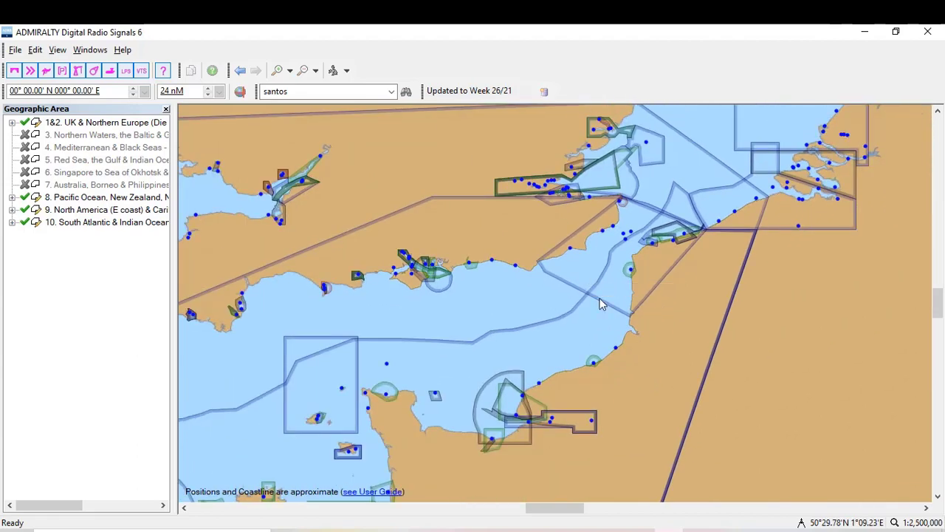
Search for "santos" again, scroll the chart to the Area 10 / BRAZIL / SANTOS entry, and close the search results.
{"action": "double_click", "coordinate": [327, 93]}
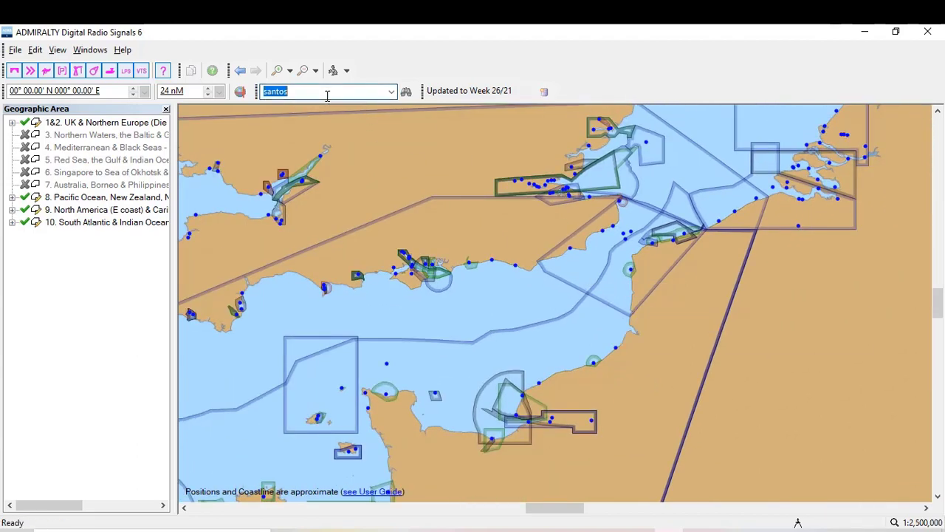
{"action": "left_click", "coordinate": [327, 93]}
{"action": "key", "text": "Return"}
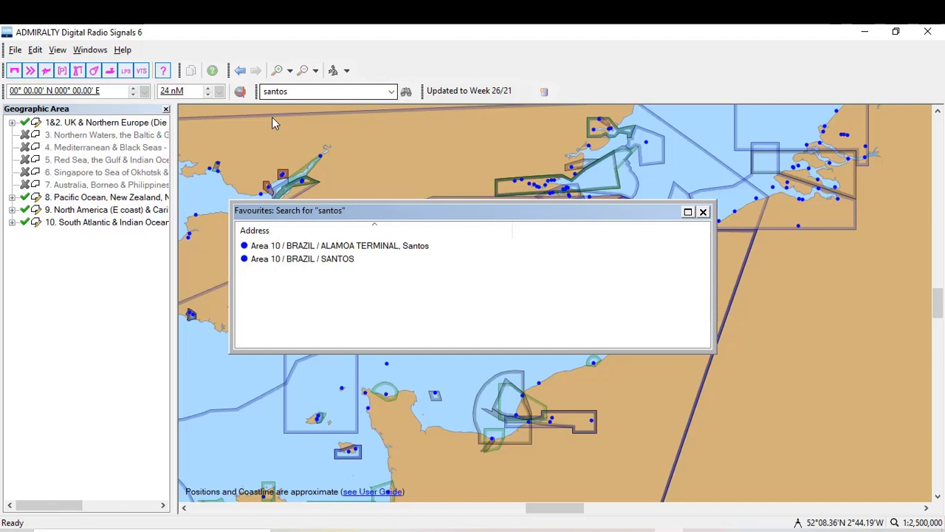
{"action": "left_click", "coordinate": [277, 260]}
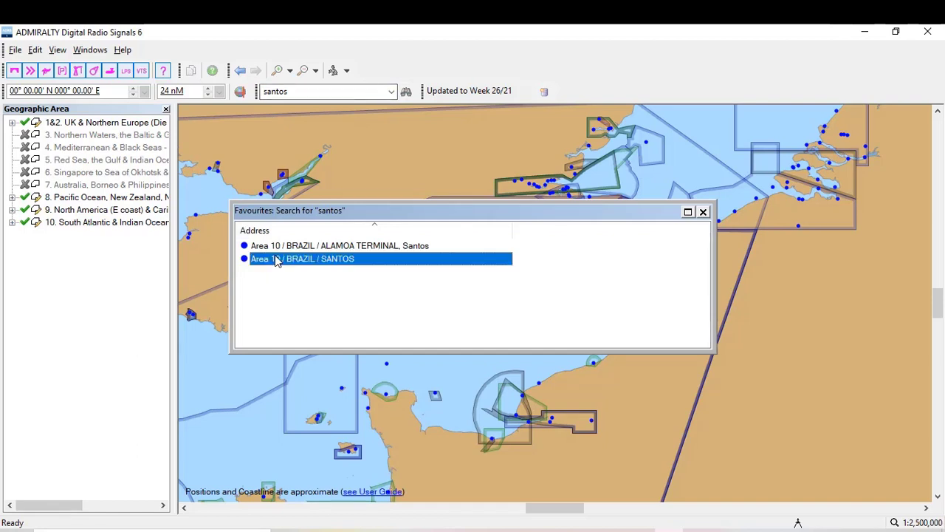
{"action": "right_click", "coordinate": [276, 260]}
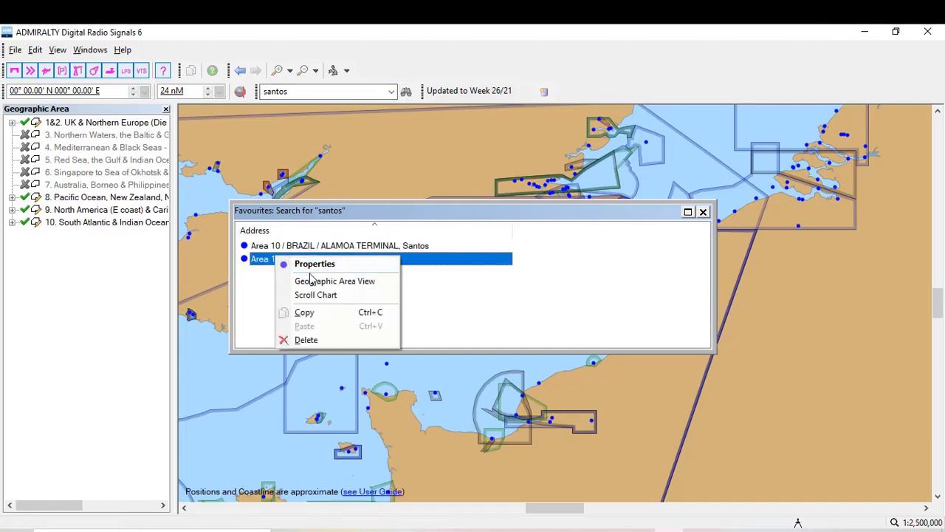
{"action": "left_click", "coordinate": [316, 296]}
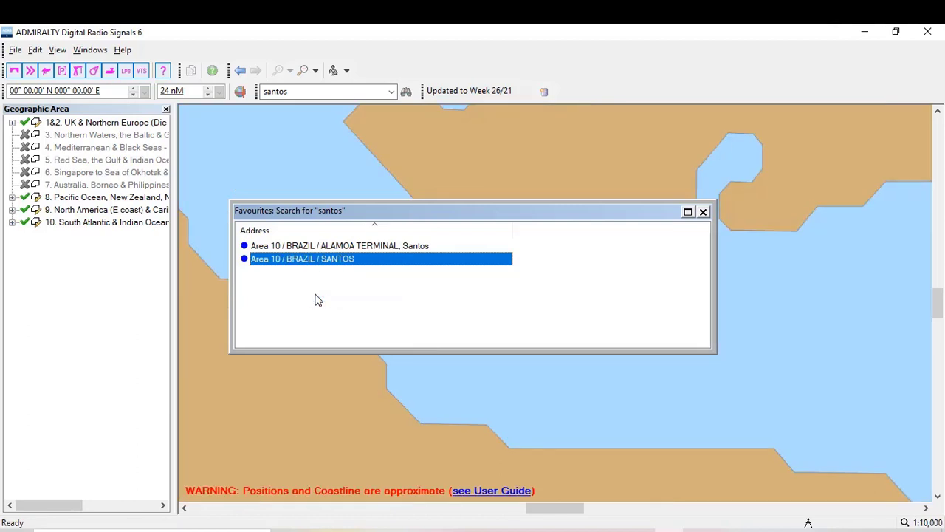
{"action": "left_click", "coordinate": [704, 213]}
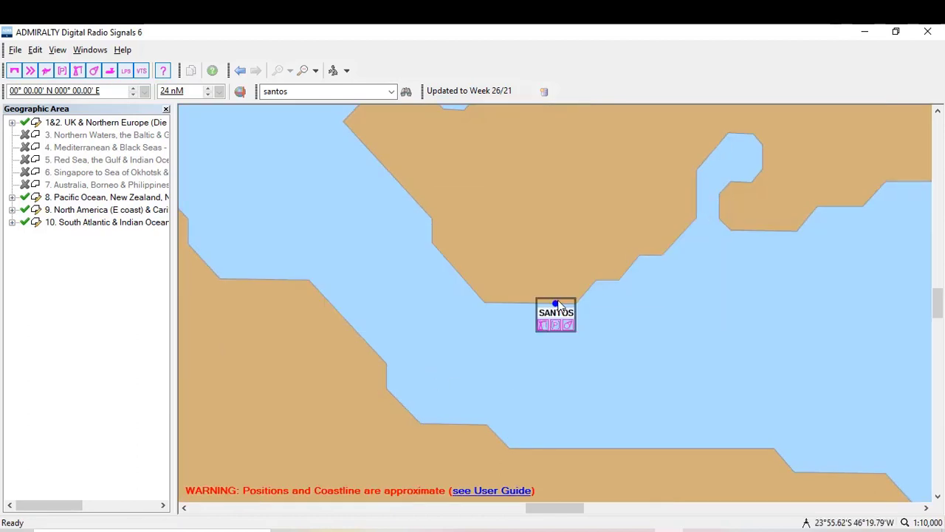
Examine the Santos port and its surrounding coast on the chart, and close ADMIRALTY Digital Radio Signals 6, confirming the exit.
{"action": "left_click_drag", "start_coordinate": [560, 305], "coordinate": [602, 121]}
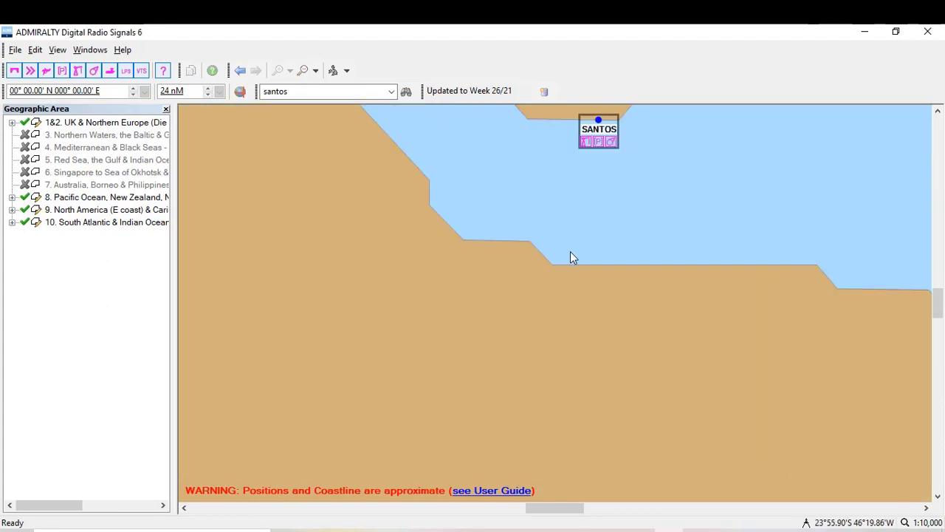
{"action": "scroll", "coordinate": [570, 258], "scroll_direction": "down", "scroll_amount": 5}
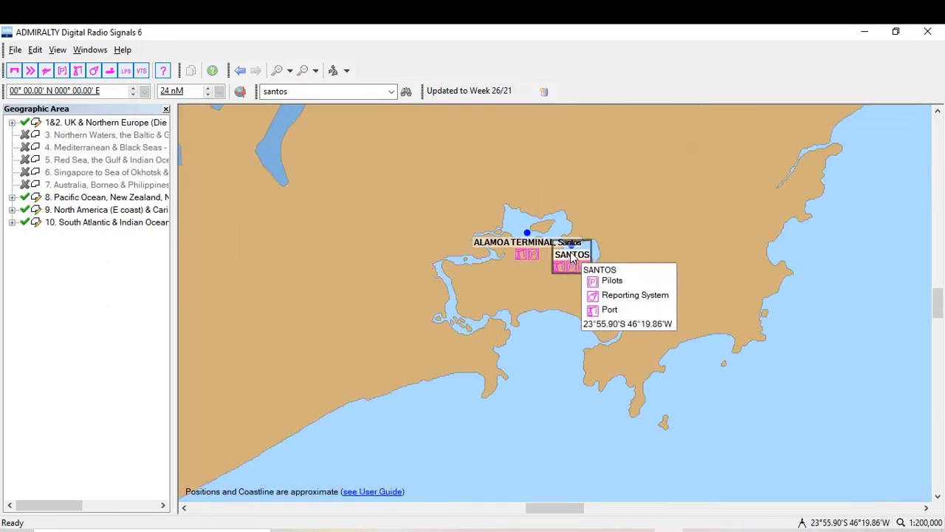
{"action": "scroll", "coordinate": [571, 257], "scroll_direction": "down", "scroll_amount": 1}
{"action": "left_click", "coordinate": [927, 32]}
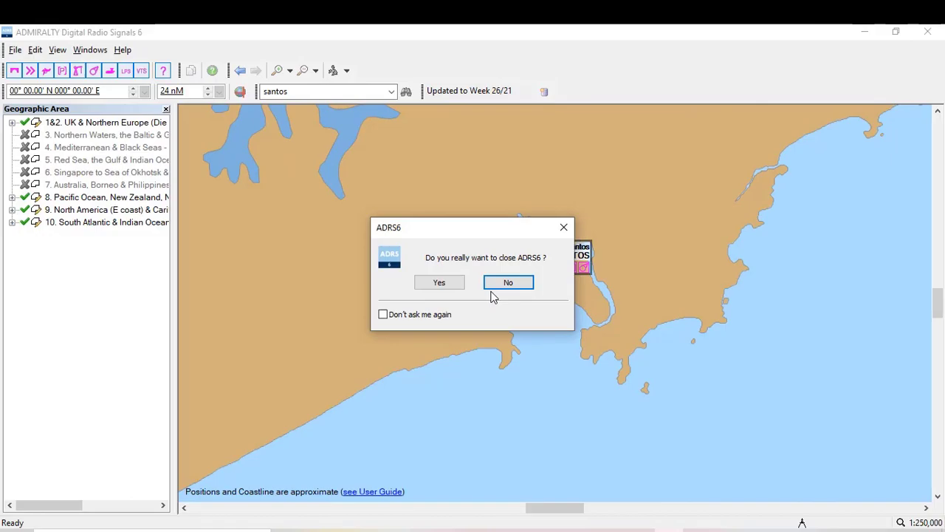
{"action": "left_click", "coordinate": [443, 284]}
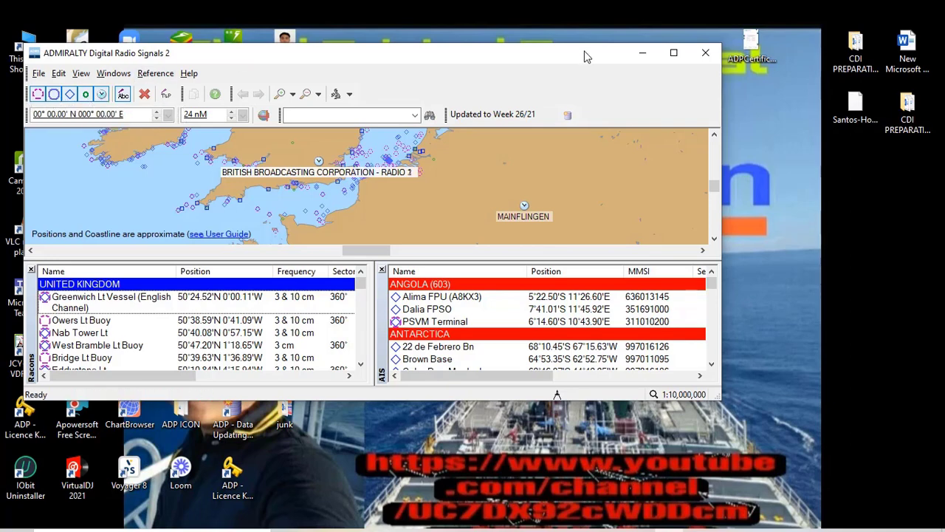
Close ADMIRALTY Digital Radio Signals 2, confirming the exit.
{"action": "left_click", "coordinate": [703, 54]}
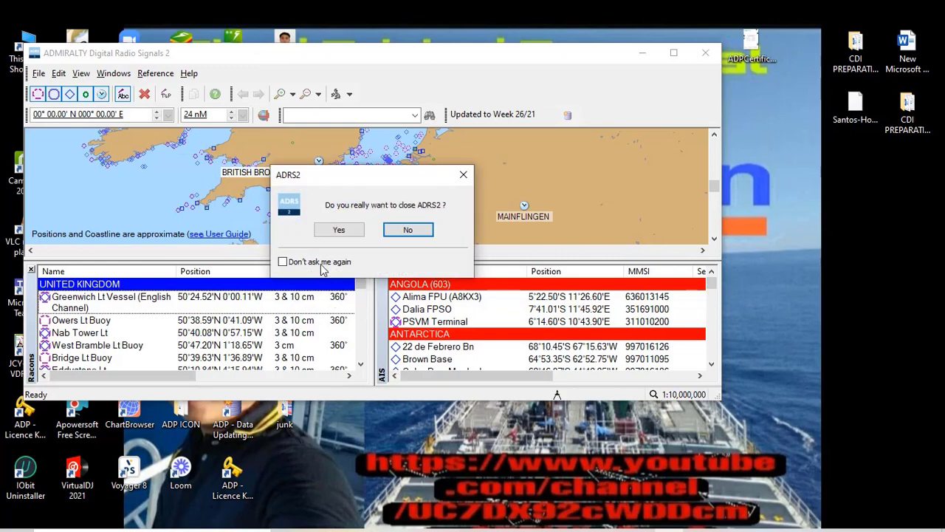
{"action": "left_click", "coordinate": [339, 231]}
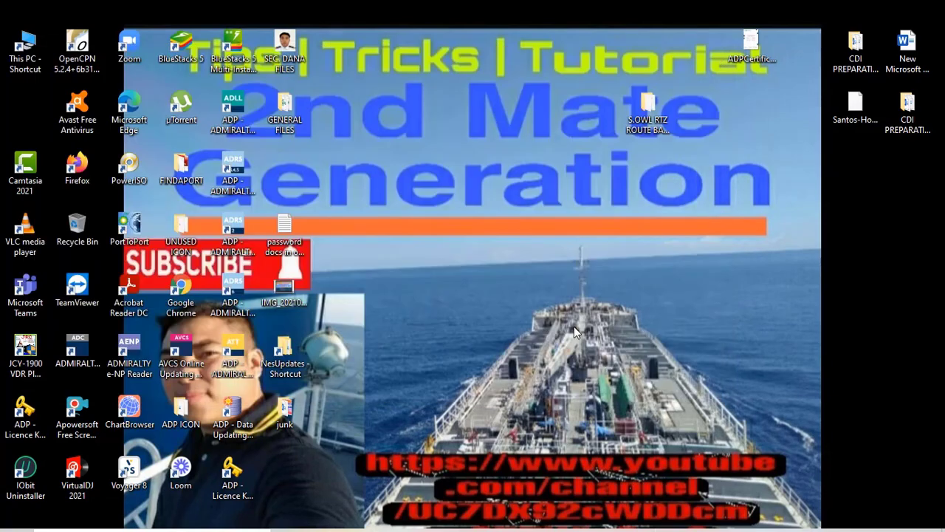